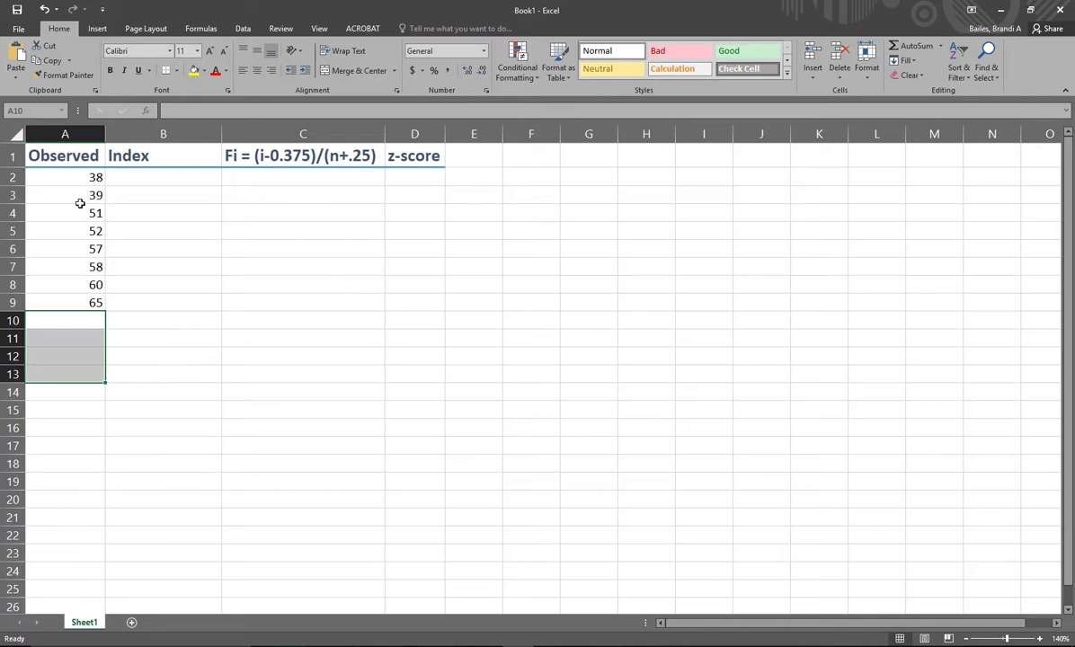
Highlight the eight observed values and the Observed, Index, Fi and z-score headings
left_click(219, 290)
left_click(88, 179)
left_click_drag(88, 179, 89, 310)
left_click(207, 315)
left_click_drag(63, 155, 427, 159)
left_click(226, 265)
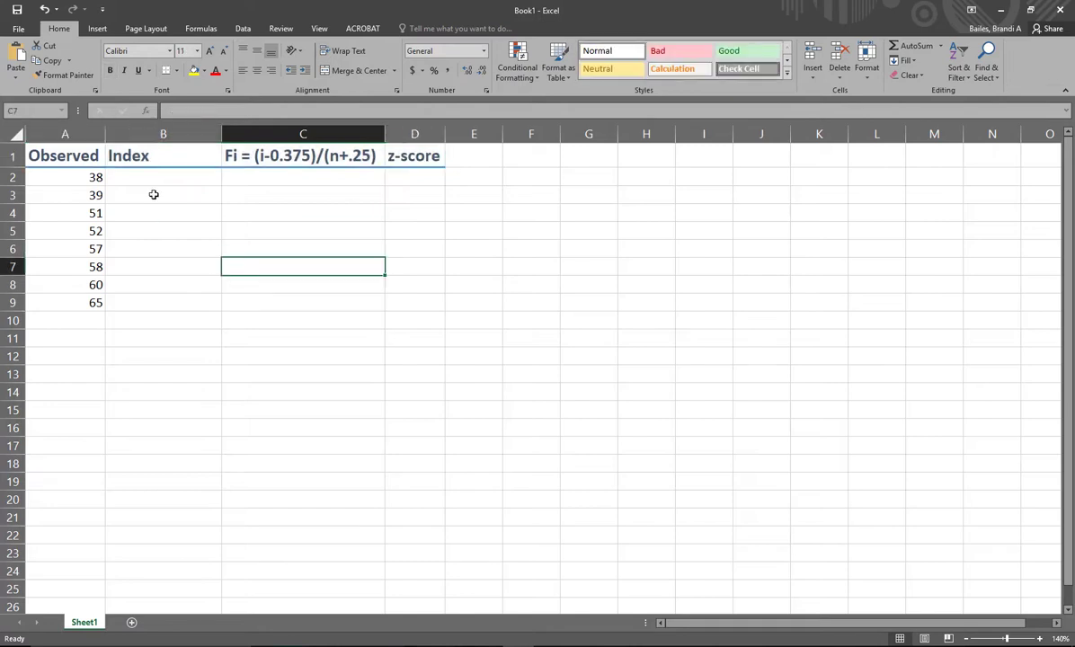
left_click(77, 159)
Point out the Index, Fi and z-score headings and the empty z-score rows
left_click(164, 157)
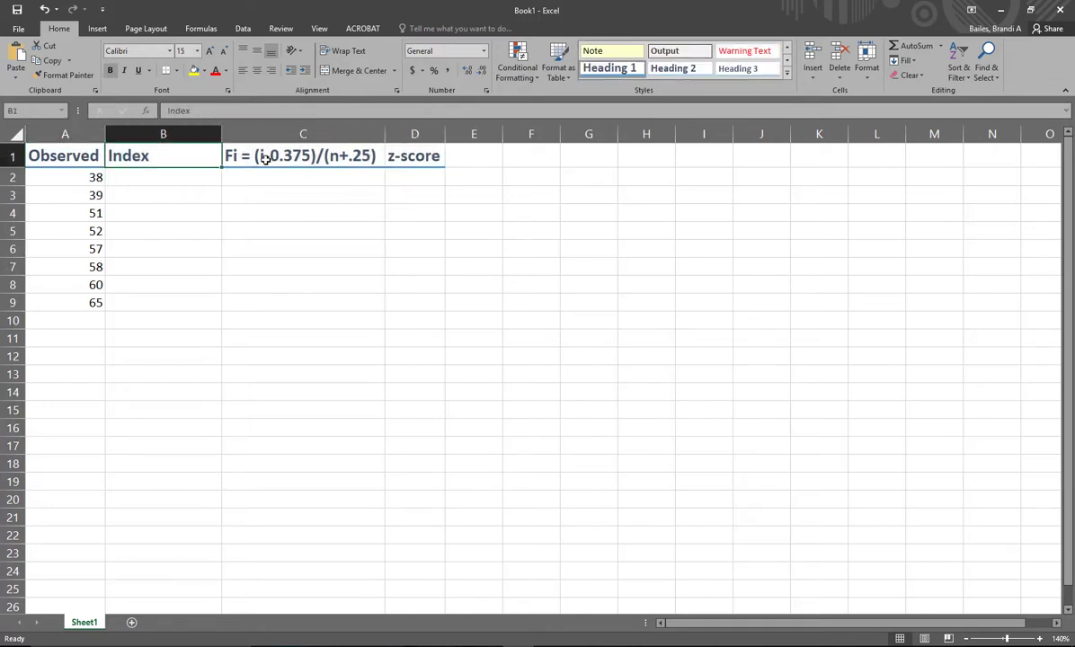
left_click(265, 158)
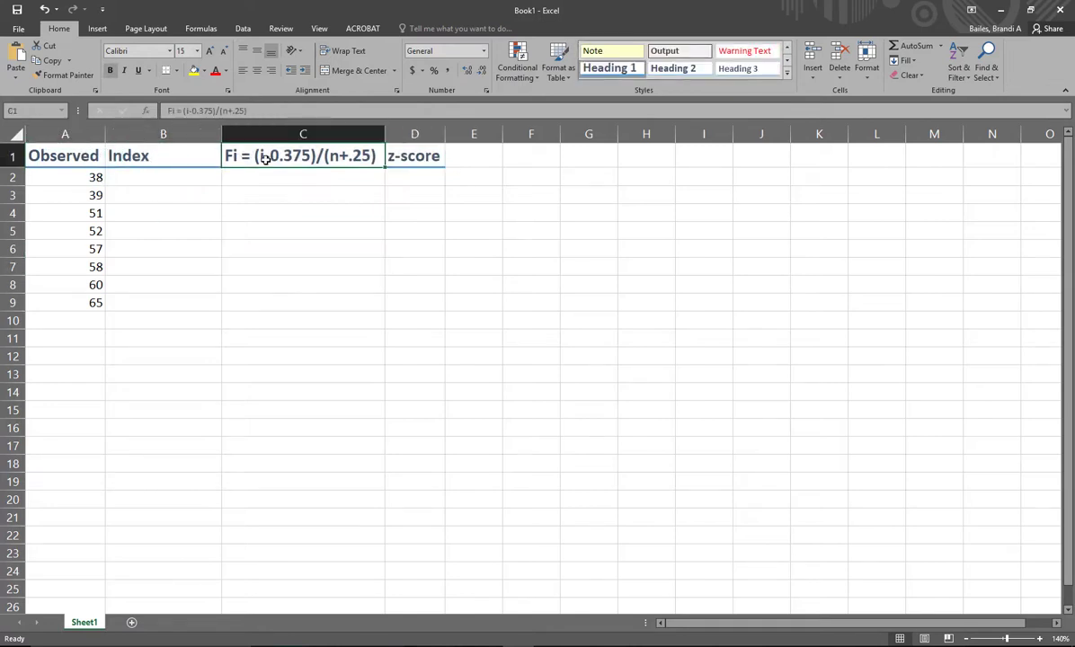
left_click(391, 157)
left_click_drag(414, 159, 418, 293)
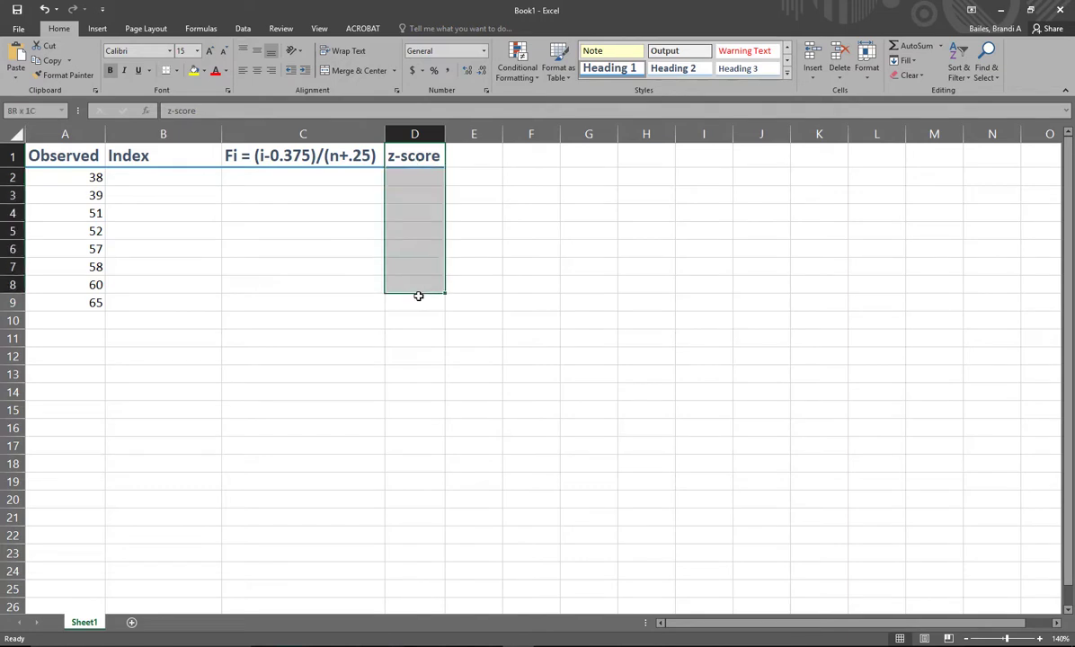
left_click(226, 153)
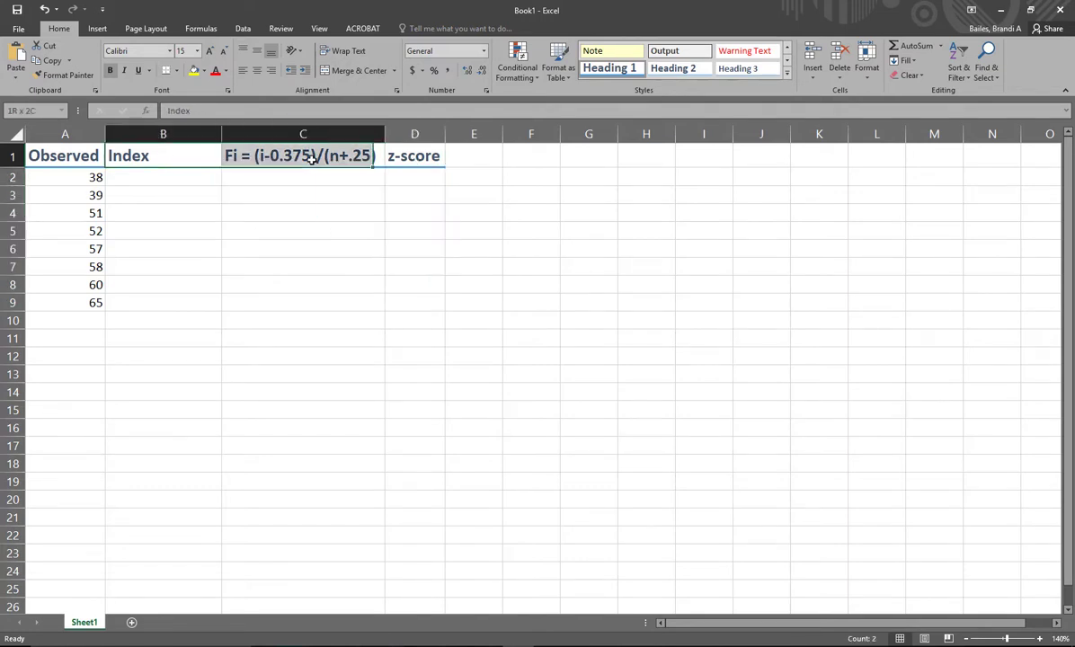
left_click(321, 276)
Enter 1 and 2 in B2:B3 and fill the index series 1–8 to B9
left_click(172, 183)
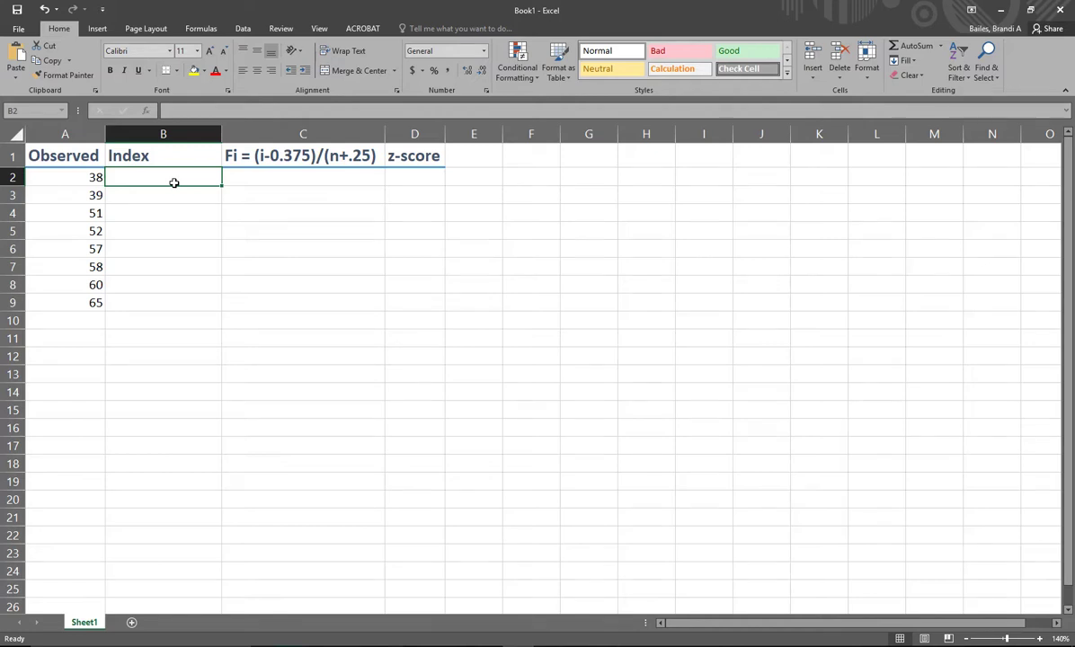
type("1")
key("Return")
type("2")
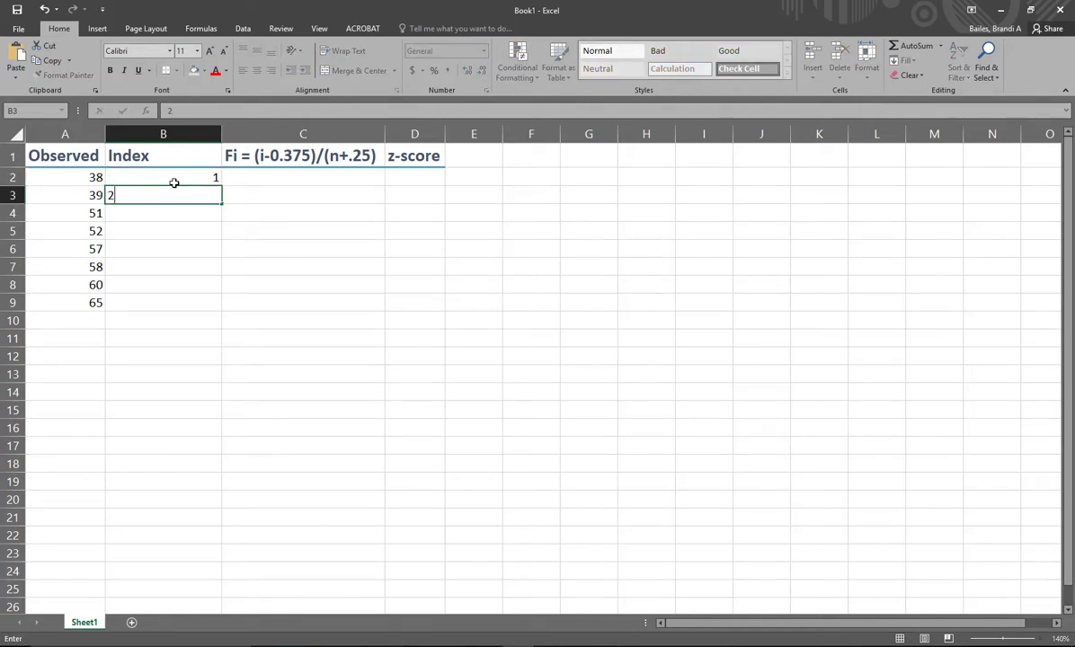
key("Return")
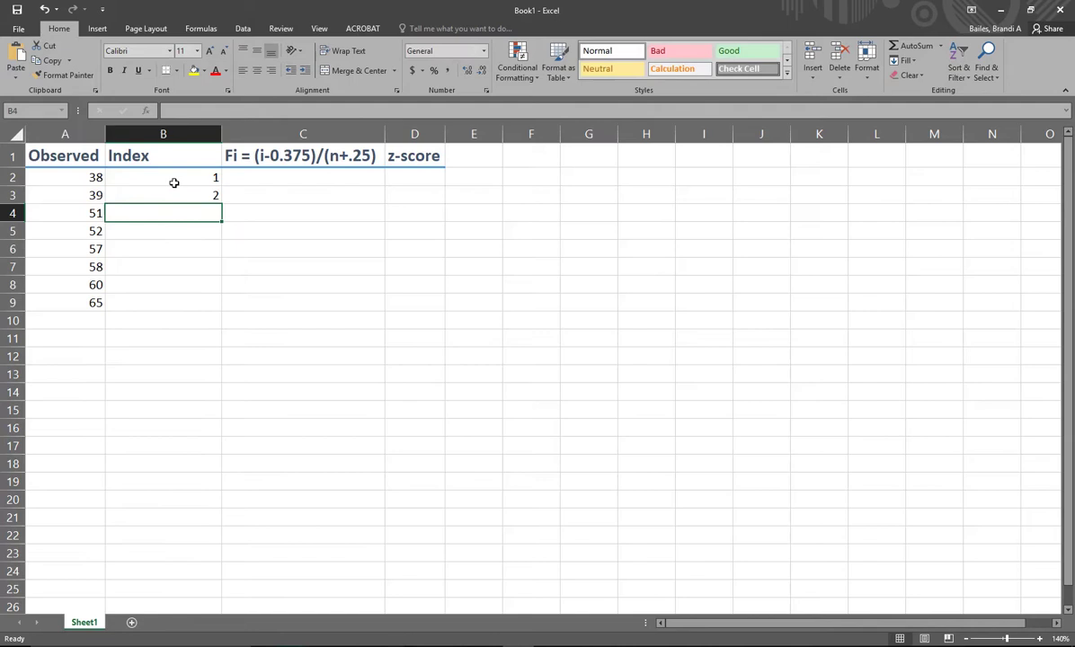
left_click_drag(174, 182, 172, 196)
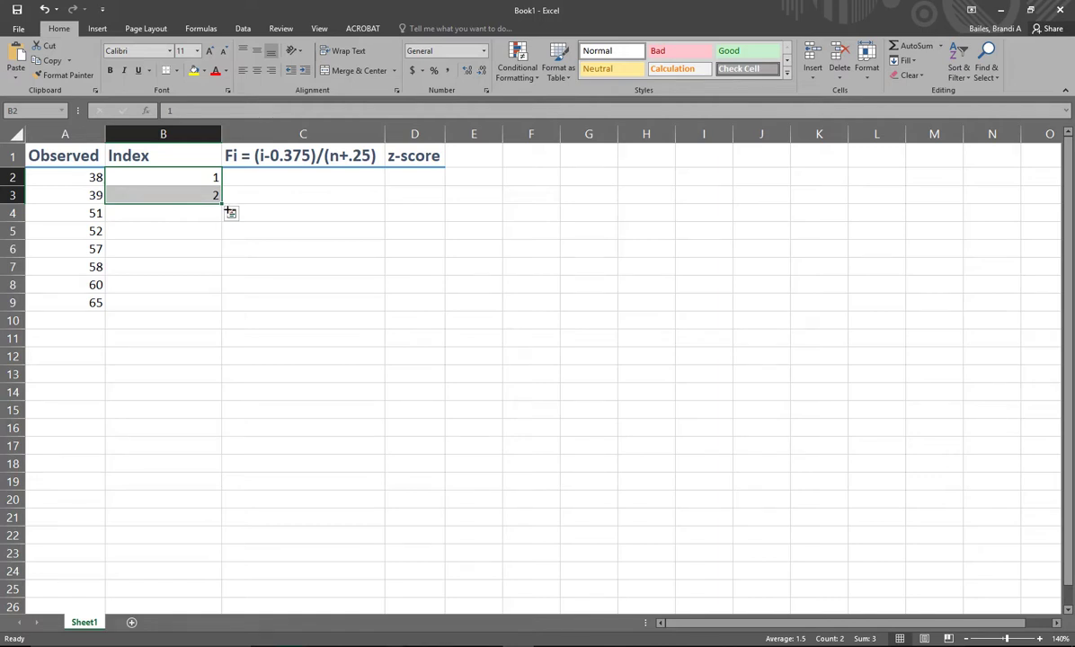
left_click_drag(229, 210, 220, 306)
left_click(148, 320)
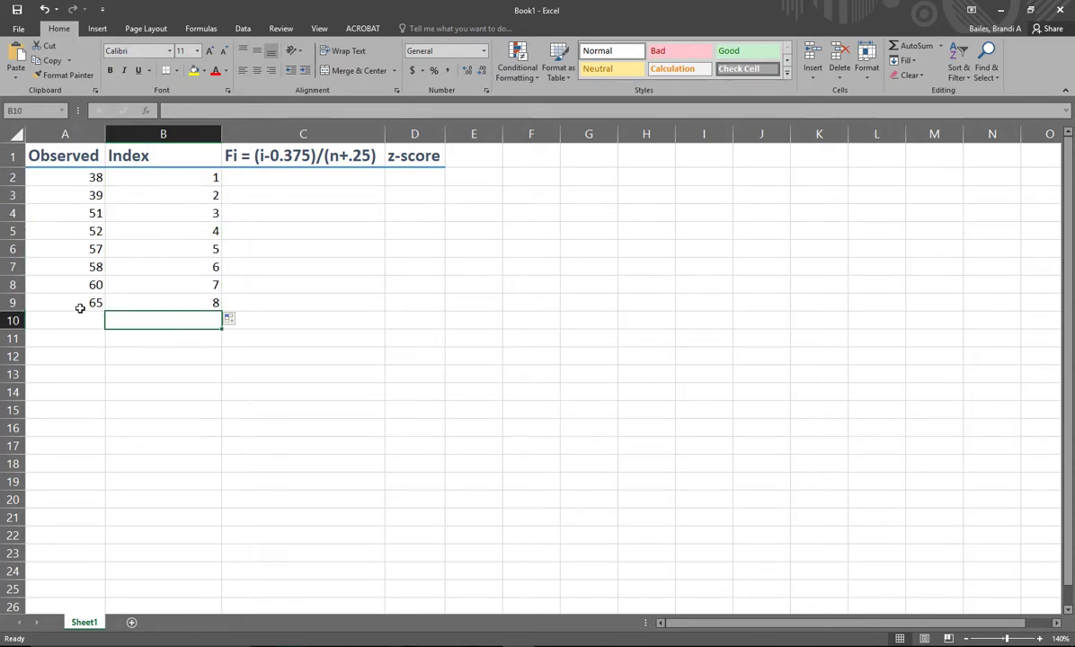
Match observed values to their indices: the largest with 8, 57 with 5, 39 with 2
left_click_drag(85, 302, 169, 309)
left_click(182, 352)
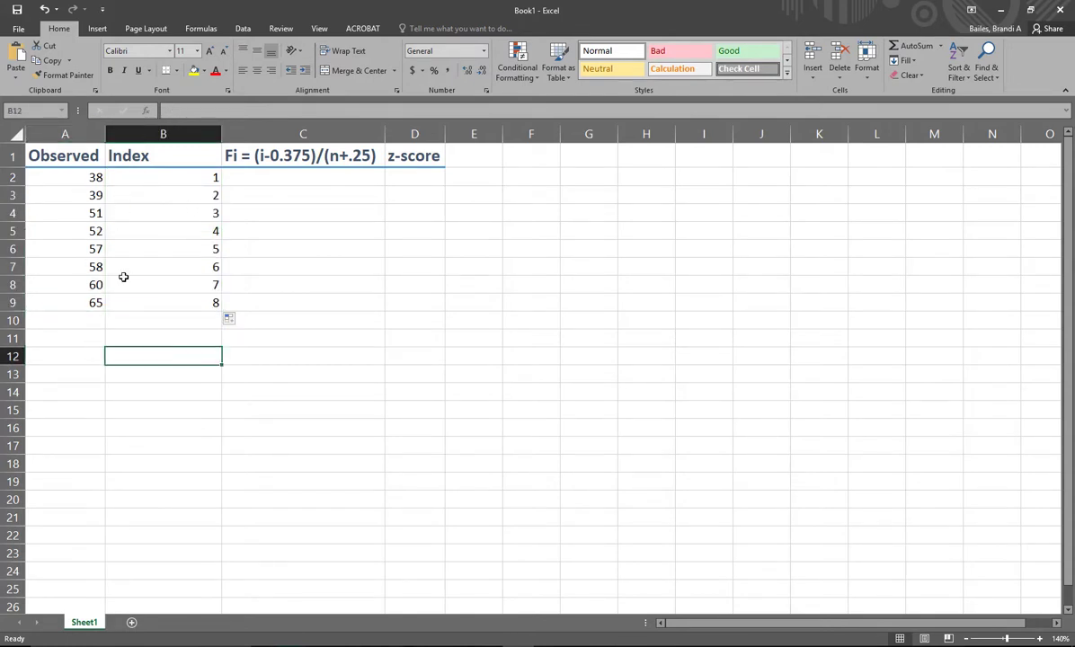
left_click(101, 256)
left_click_drag(101, 260, 184, 245)
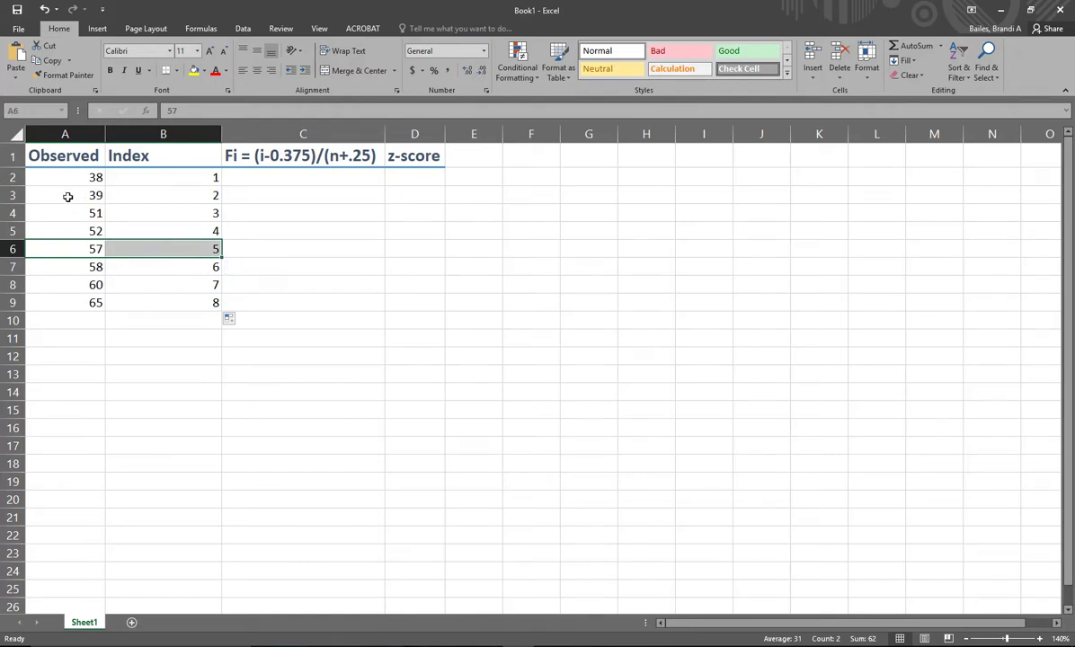
left_click_drag(71, 194, 184, 198)
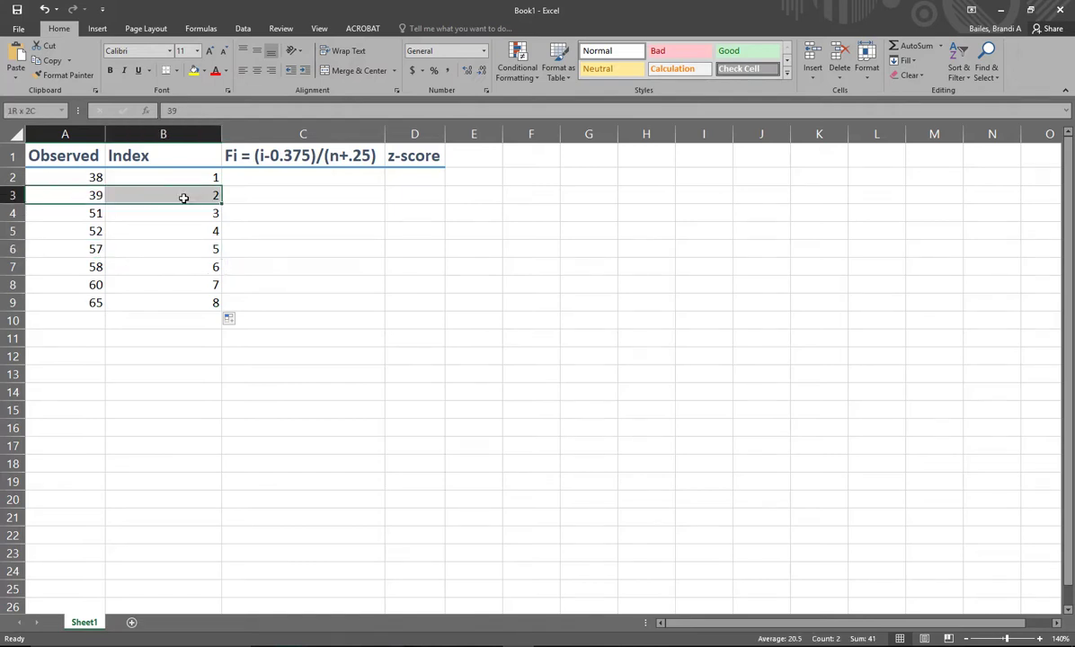
left_click(153, 390)
left_click(256, 183)
Enter =(B2-0.375)/(8+0.25) in C2 for the first Fi value
type("=")
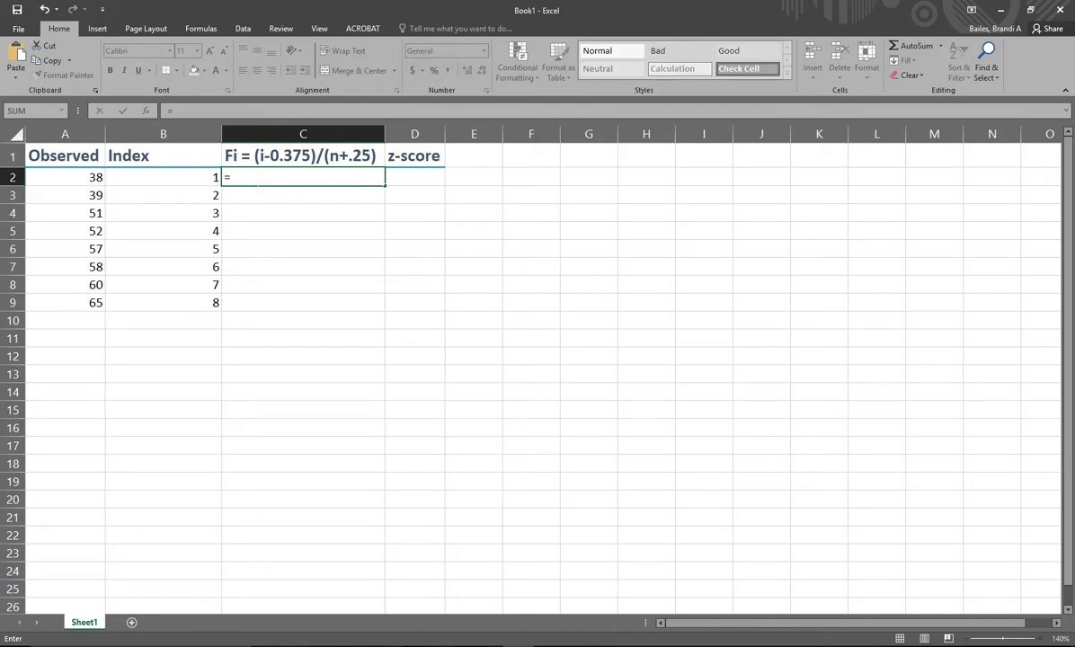
type("(")
left_click(166, 184)
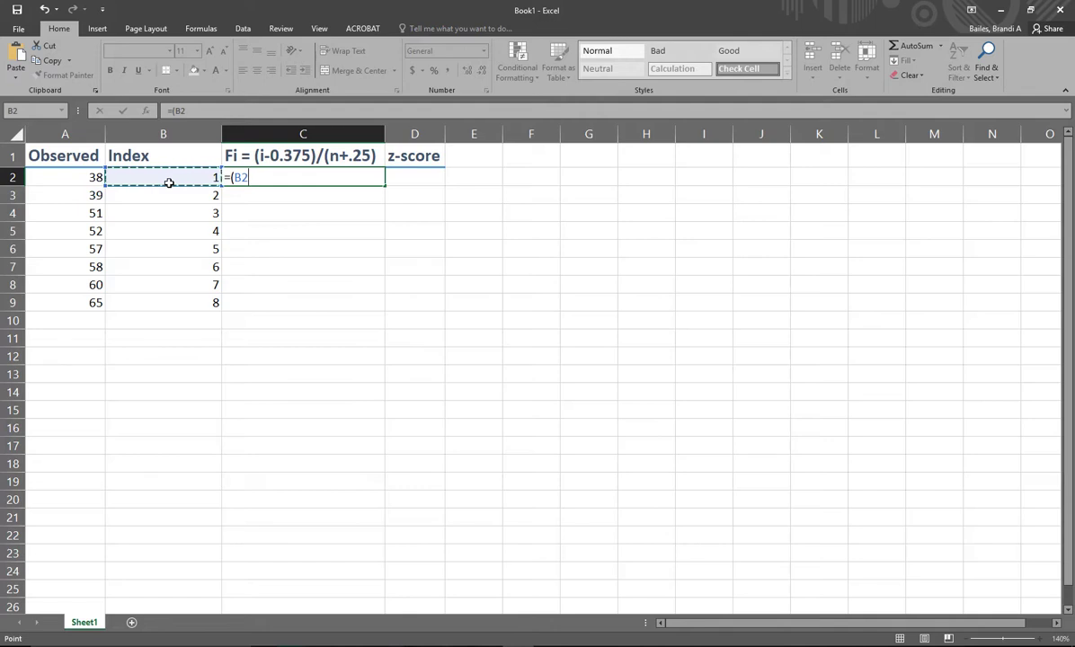
type("-0.")
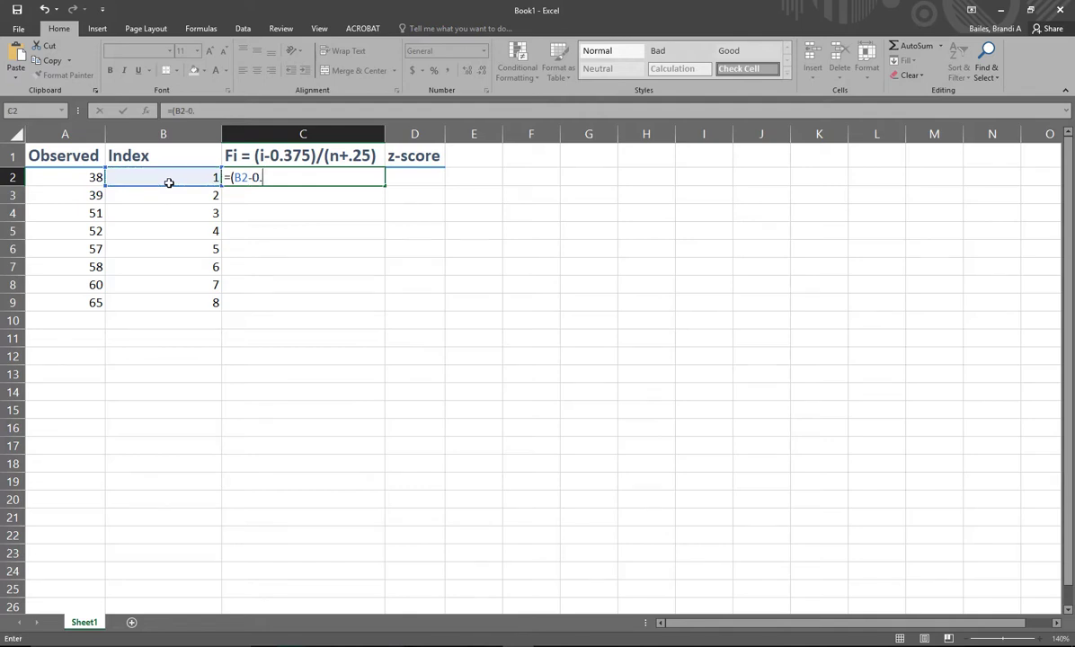
type("375)/(")
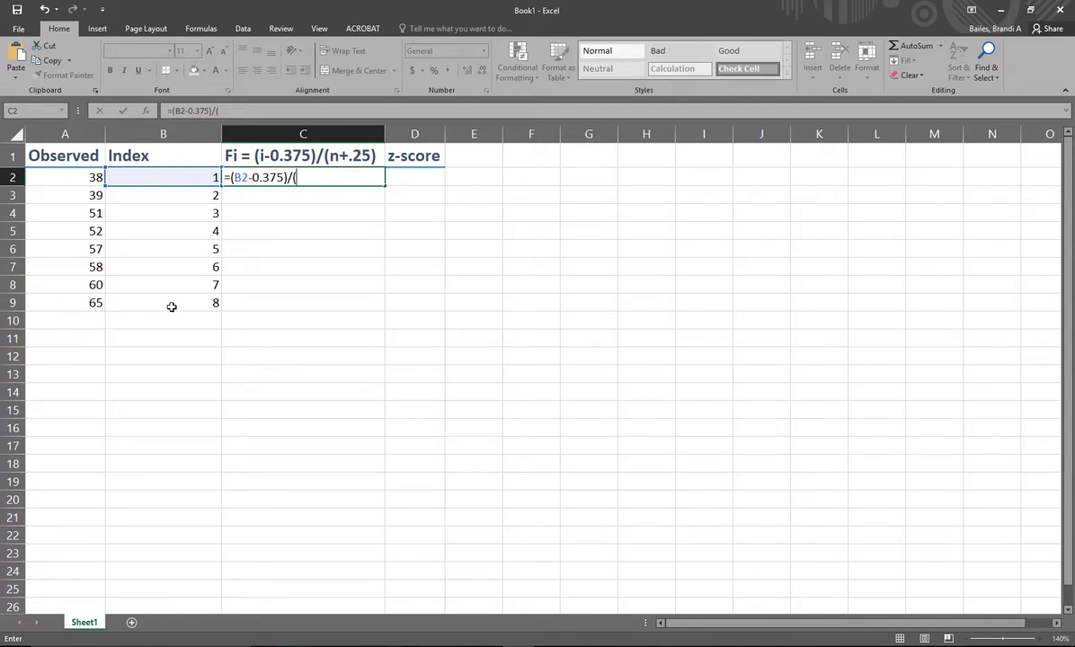
type("8+.25)")
key("Return")
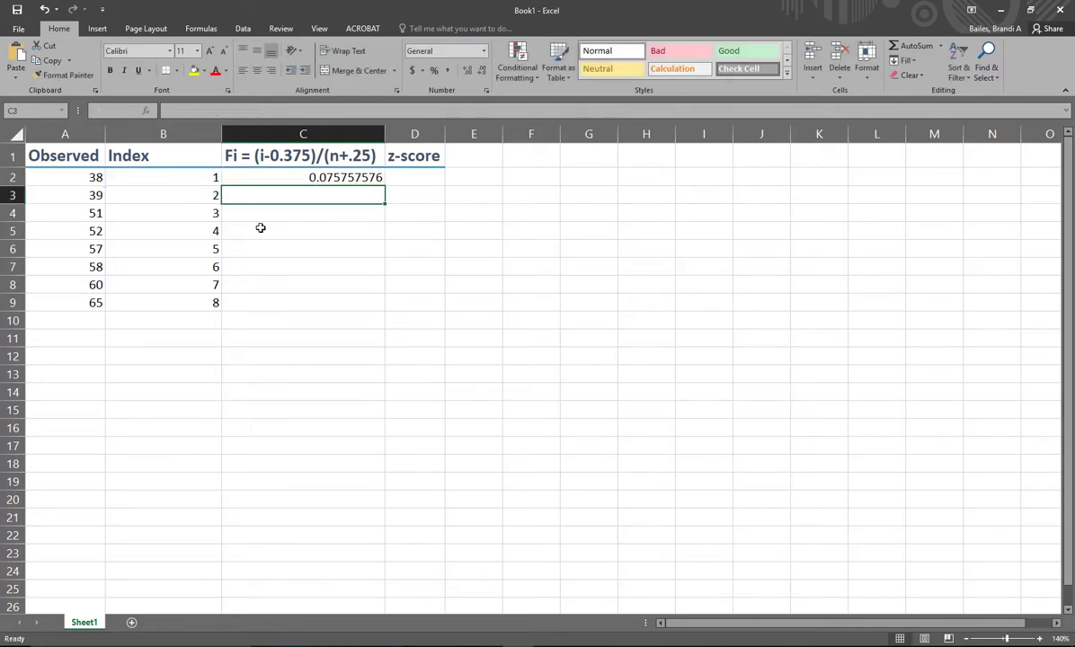
Copy the Fi formula down to C9, ending at 0.924242424
left_click(324, 173)
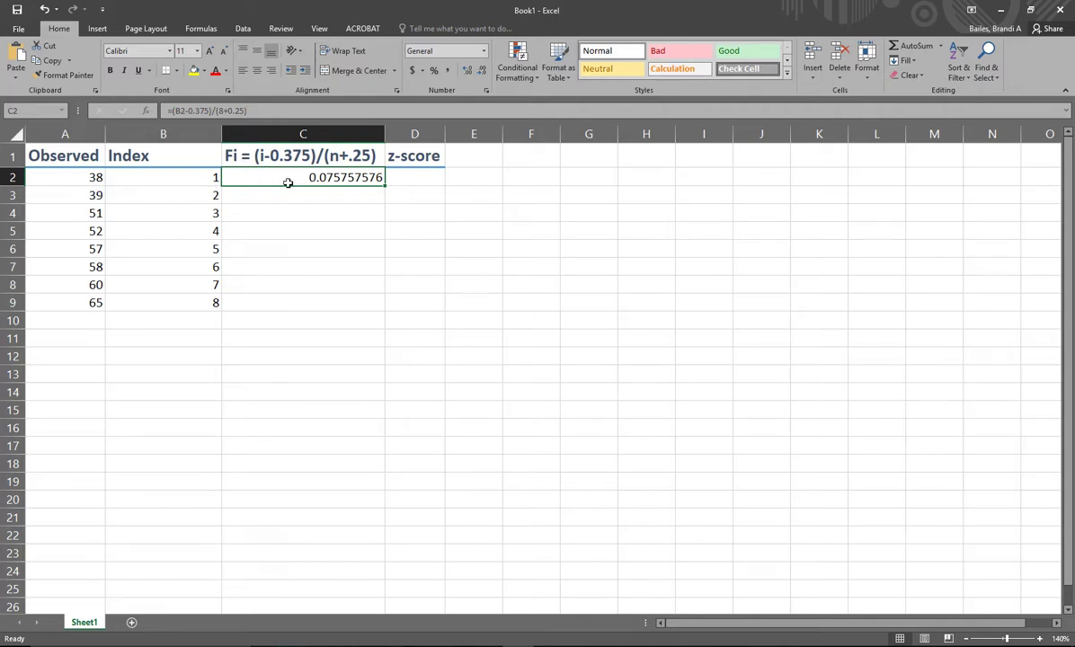
left_click(324, 212)
left_click(323, 175)
left_click_drag(390, 192, 387, 319)
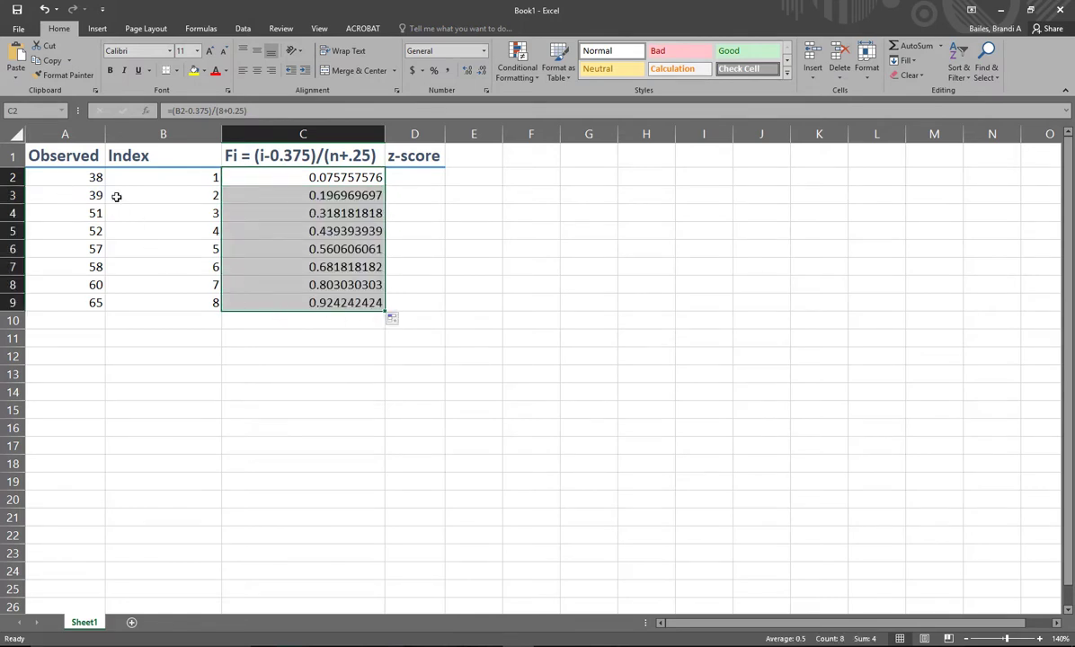
left_click(293, 357)
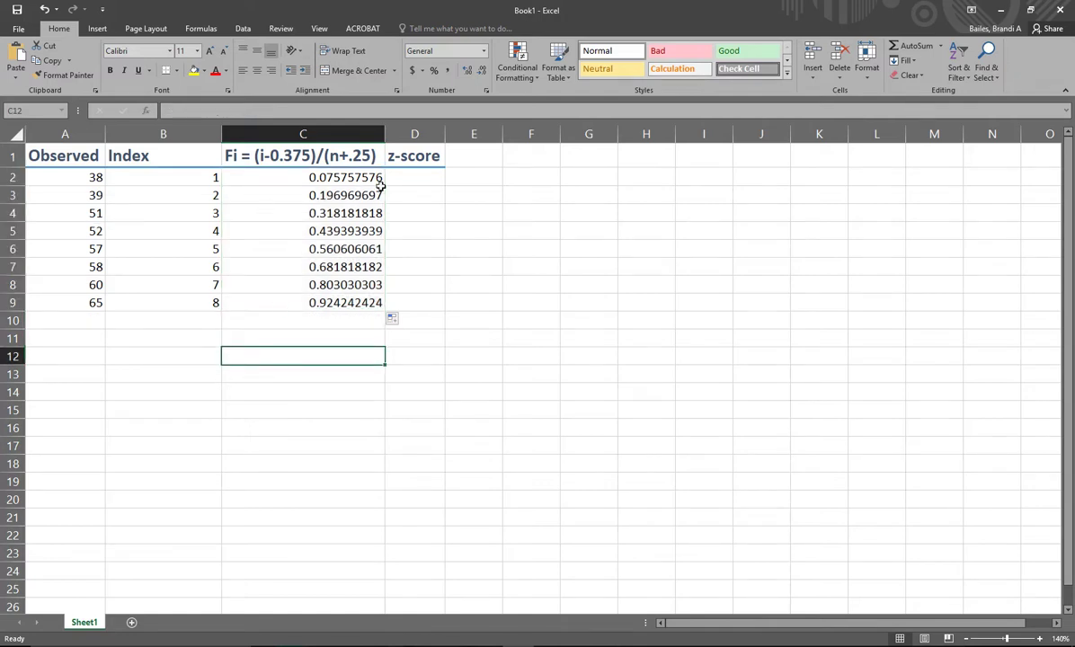
left_click(432, 178)
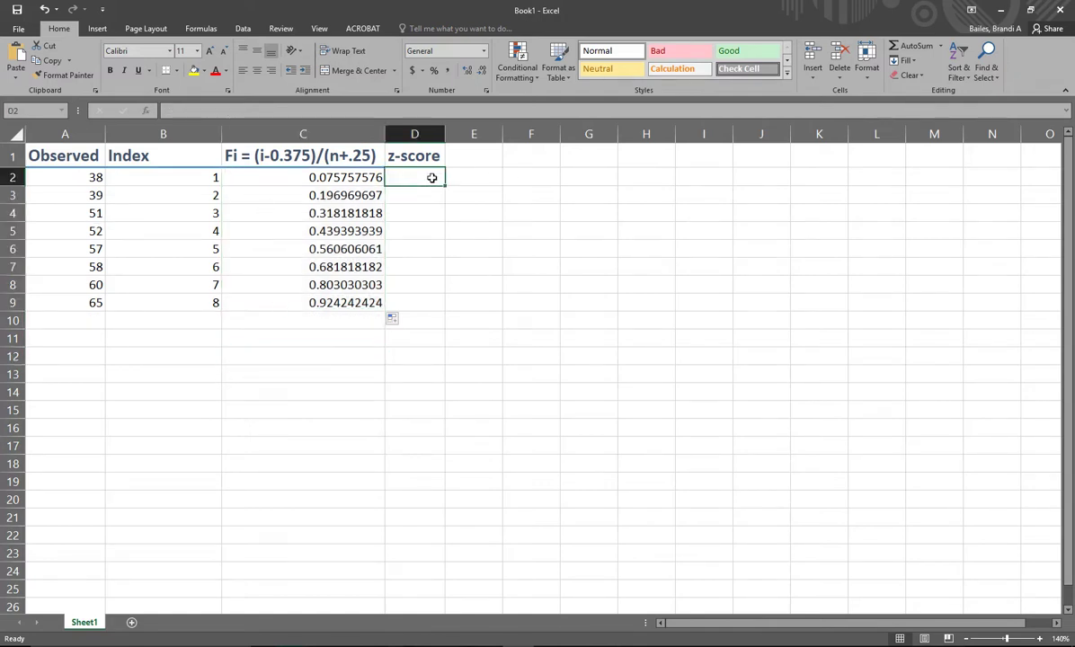
Enter =NORM.S.INV(C2) in D2 and fill it down to D9
left_click(367, 183)
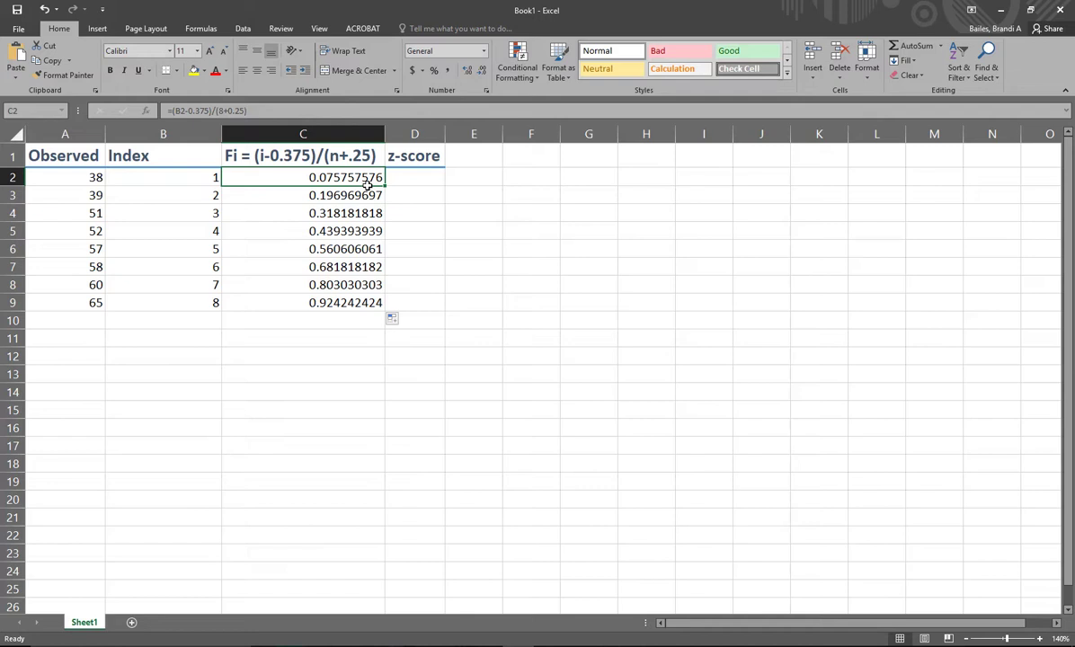
left_click(428, 177)
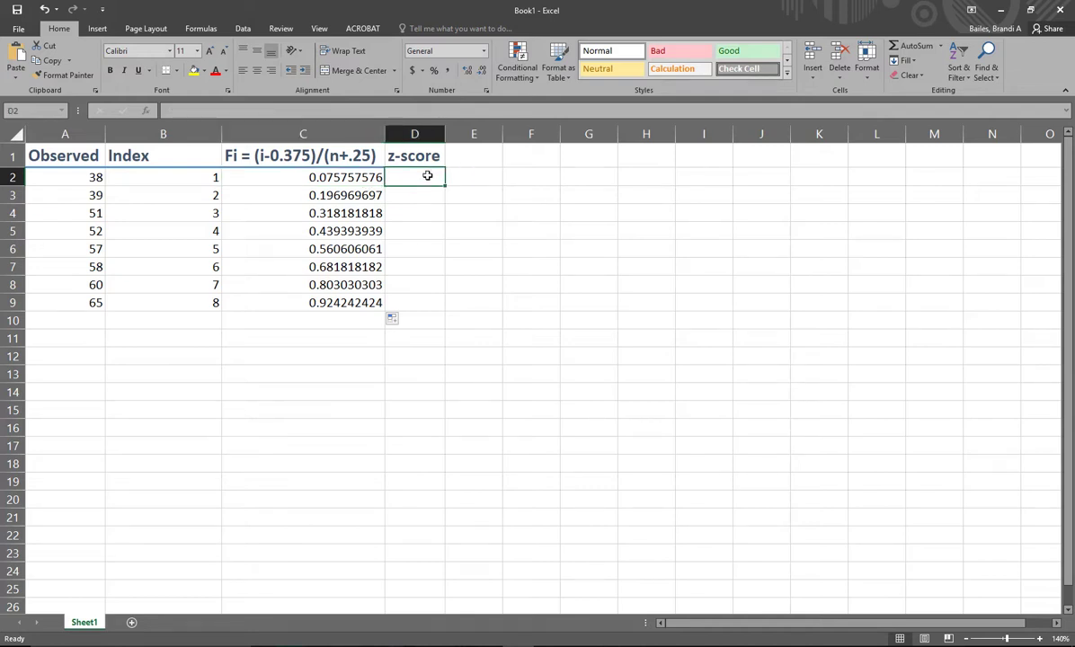
type("=")
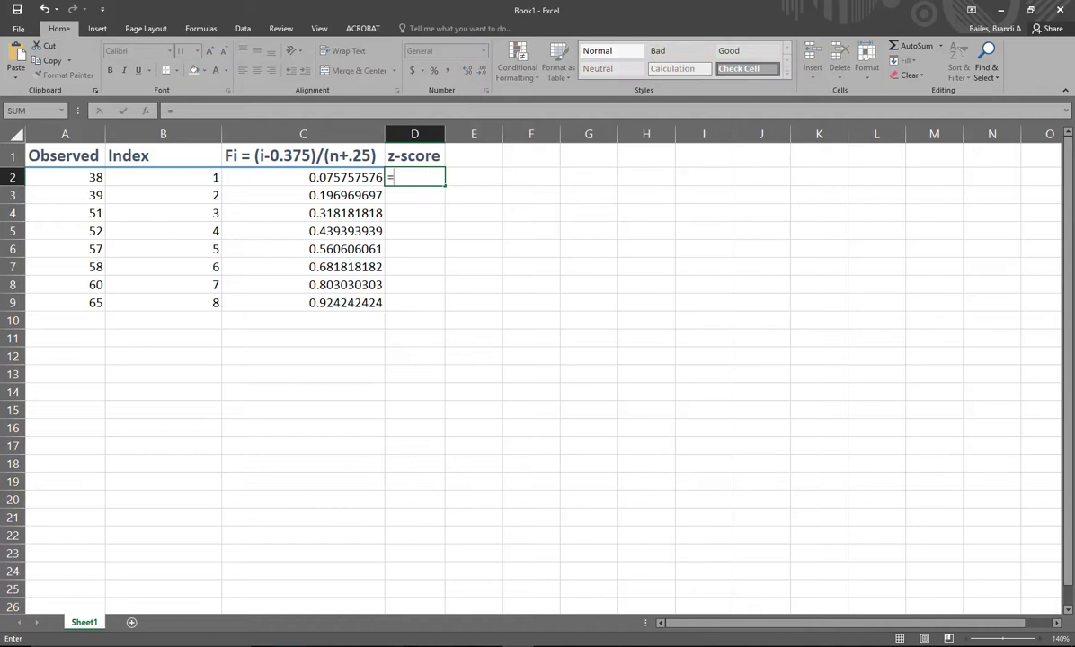
type("norm.s")
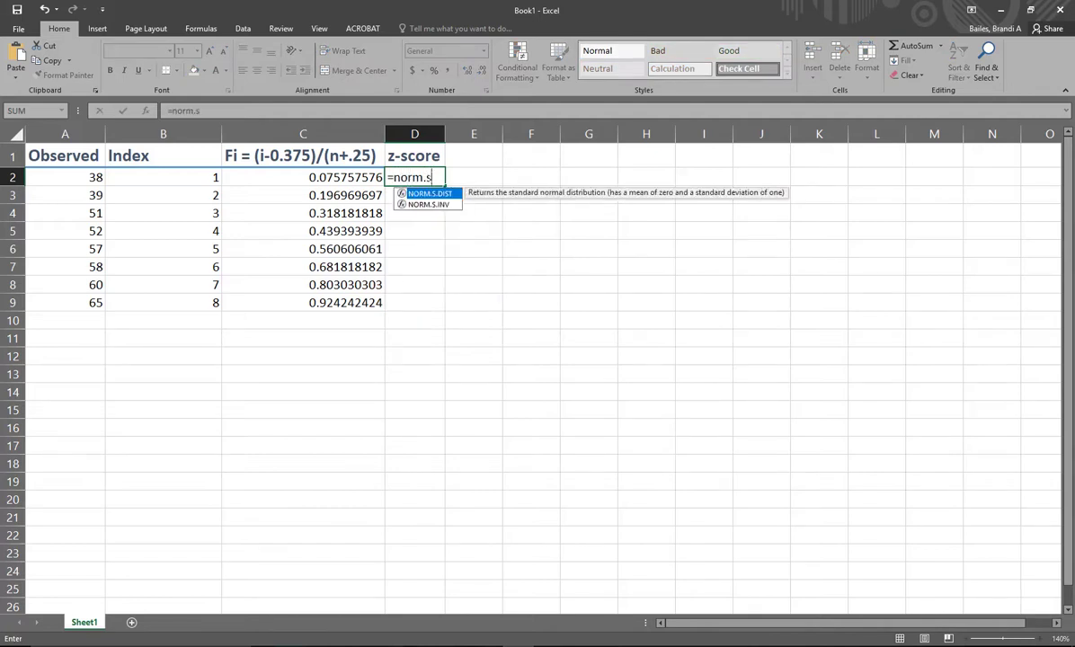
type(".inv(")
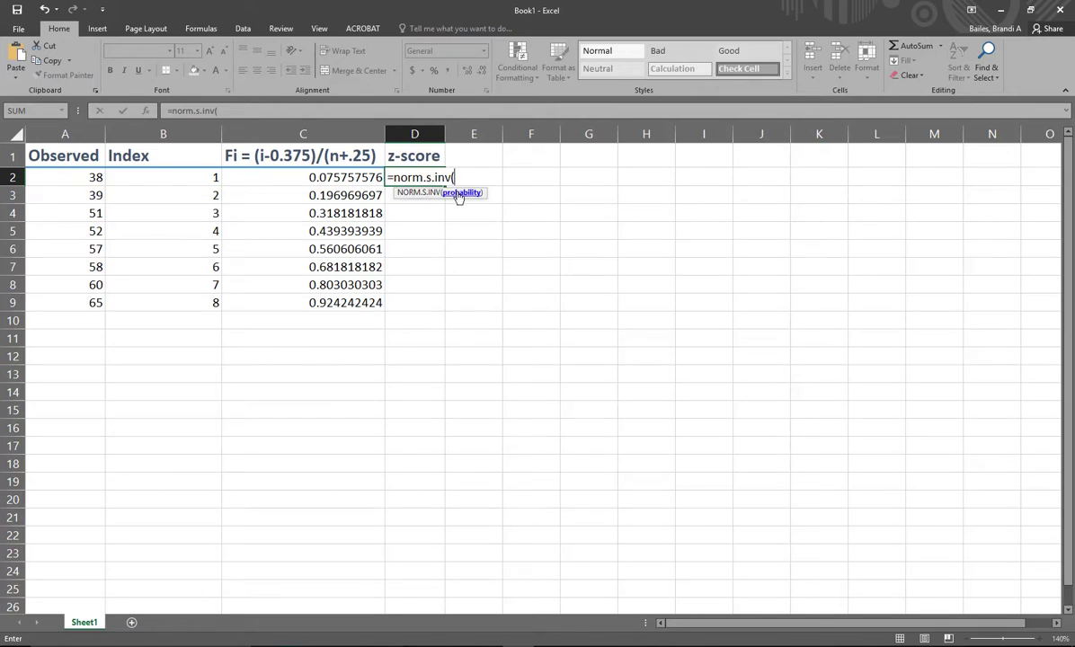
left_click(359, 178)
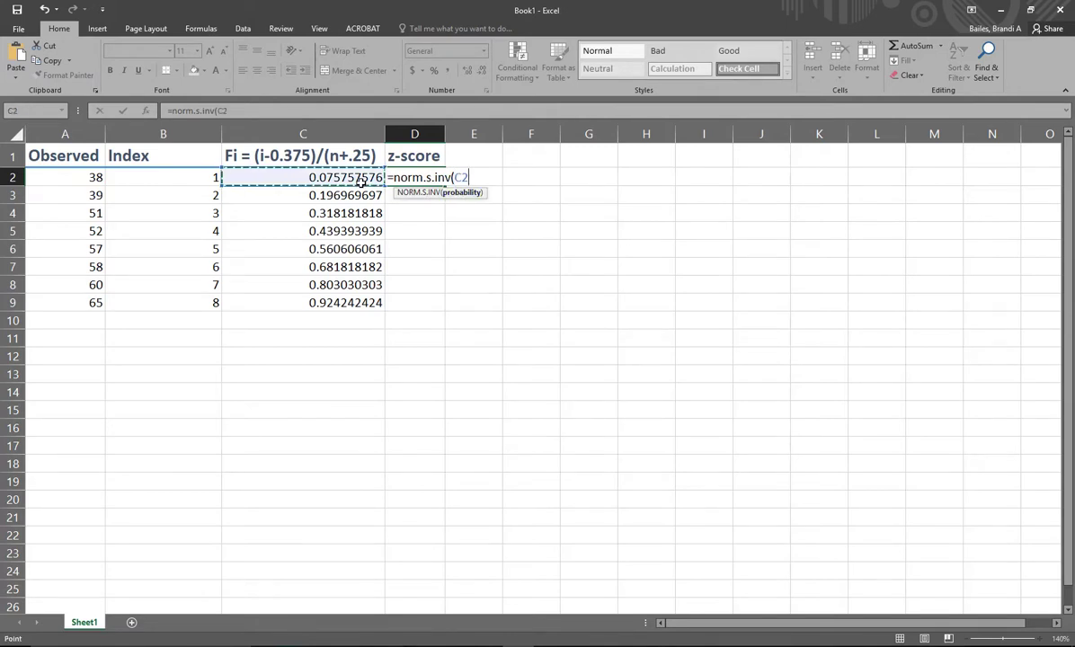
type(")")
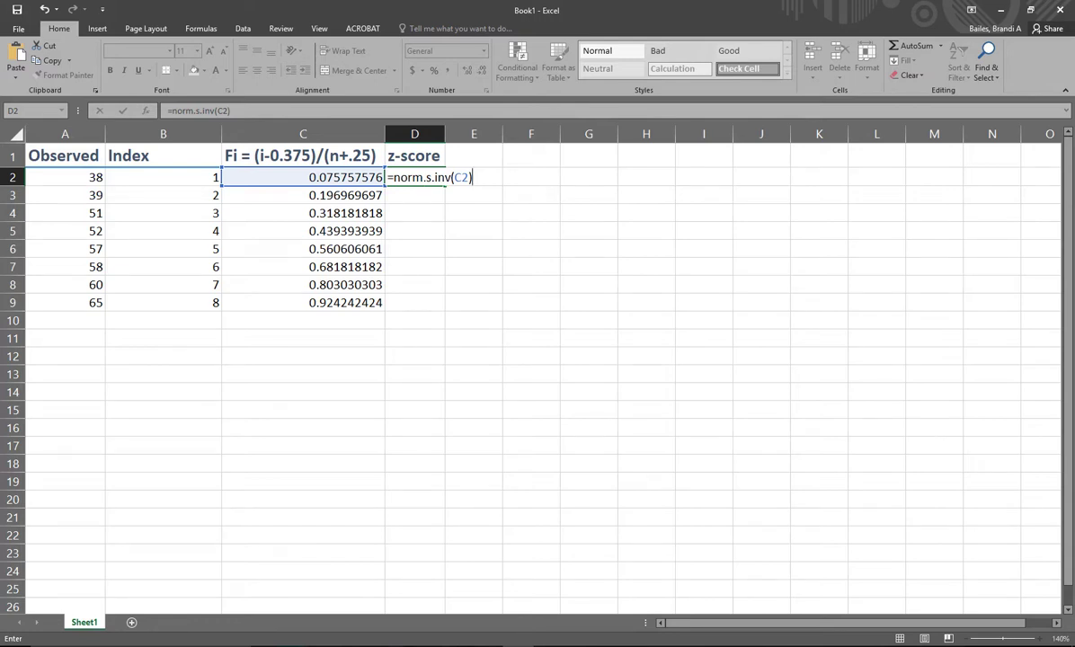
key("Return")
left_click(441, 180)
left_click_drag(450, 190, 449, 308)
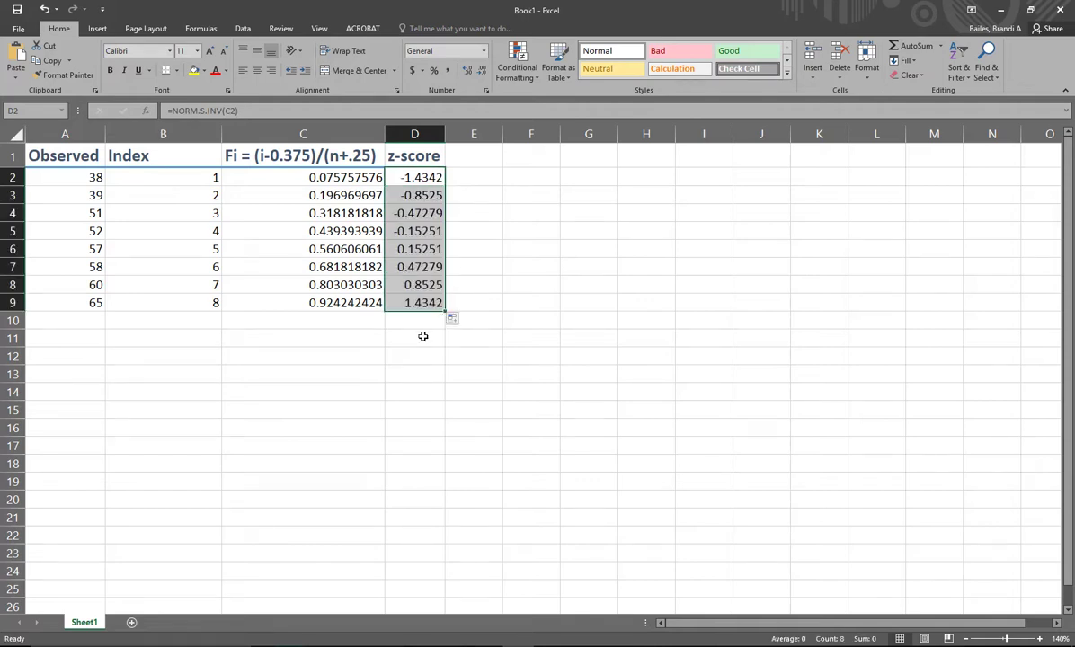
Select the Observed values A2:A9 together with the z-scores D2:D9
left_click_drag(62, 177, 36, 303)
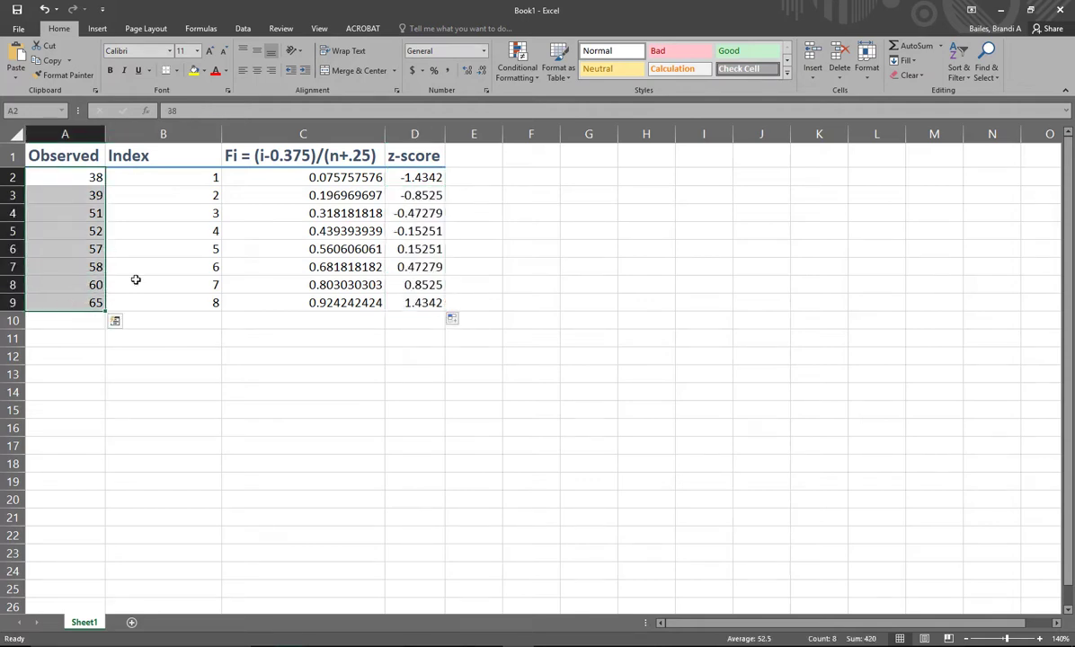
left_click_drag(407, 178, 416, 317)
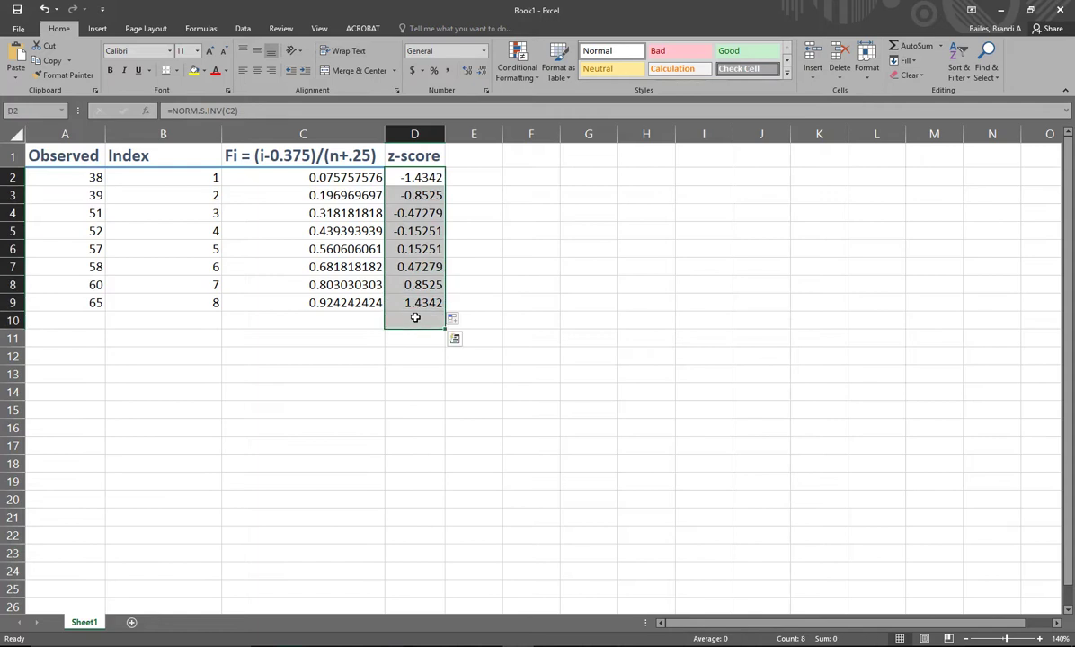
left_click_drag(97, 177, 104, 302)
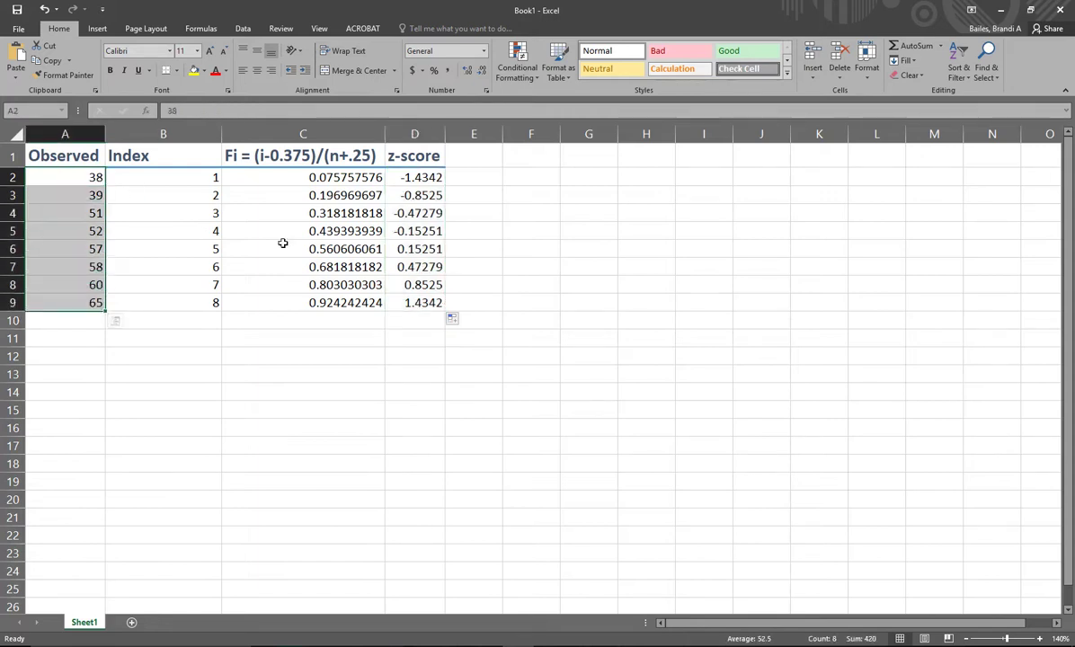
left_click_drag(404, 179, 413, 306)
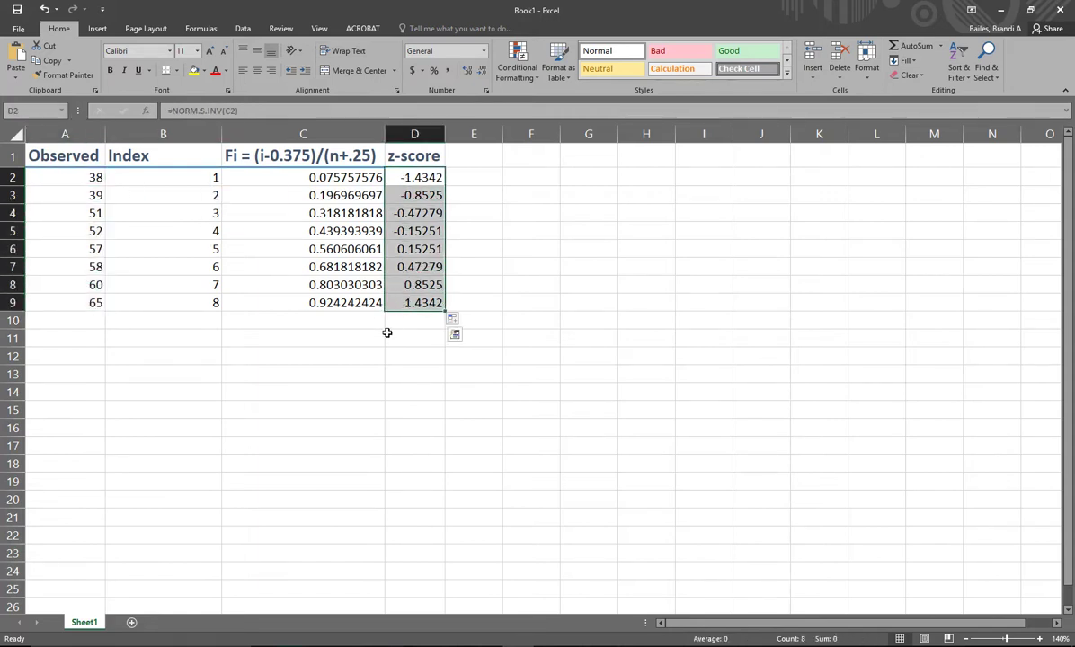
left_click(335, 352)
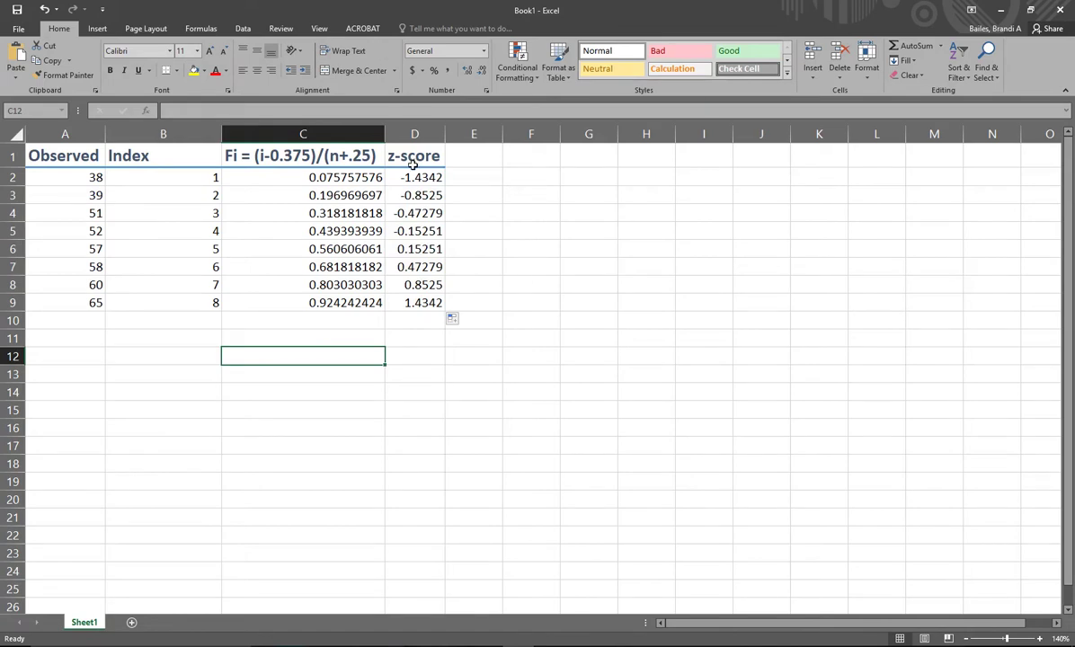
left_click_drag(84, 176, 83, 311)
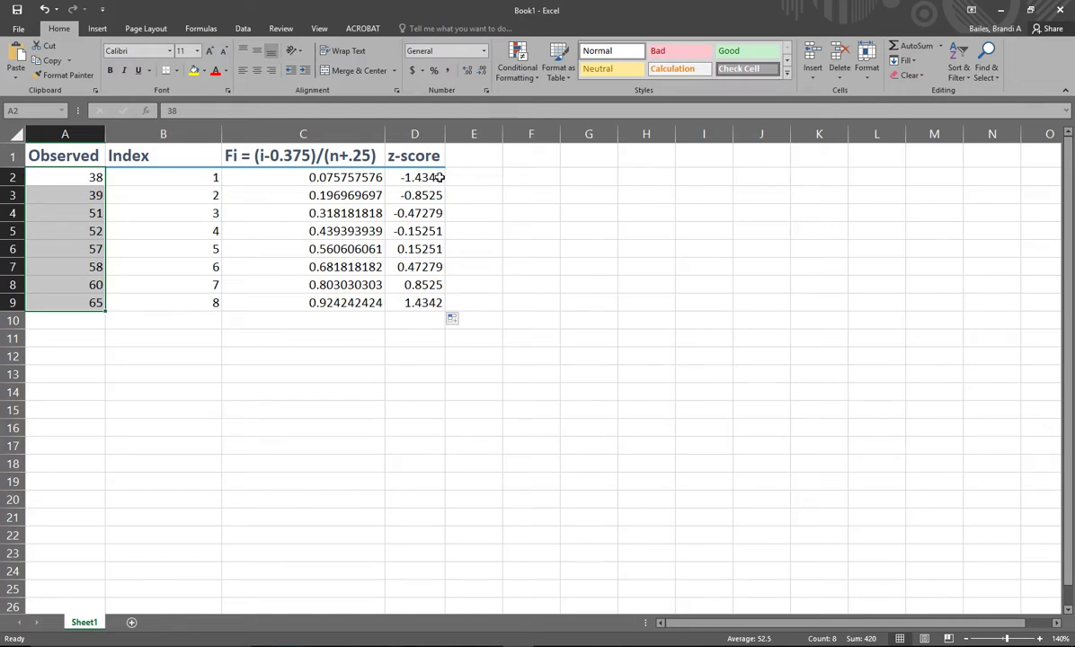
left_click_drag(444, 177, 435, 303, "ctrl")
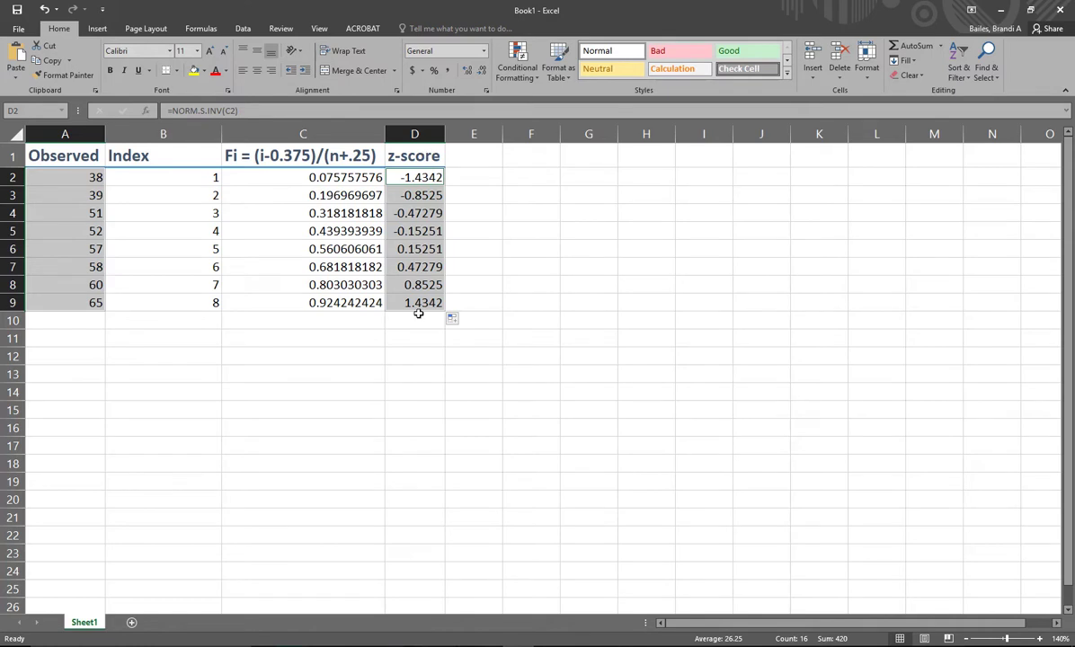
Insert a plain scatter chart of the selected data and place it right of the table
left_click(97, 29)
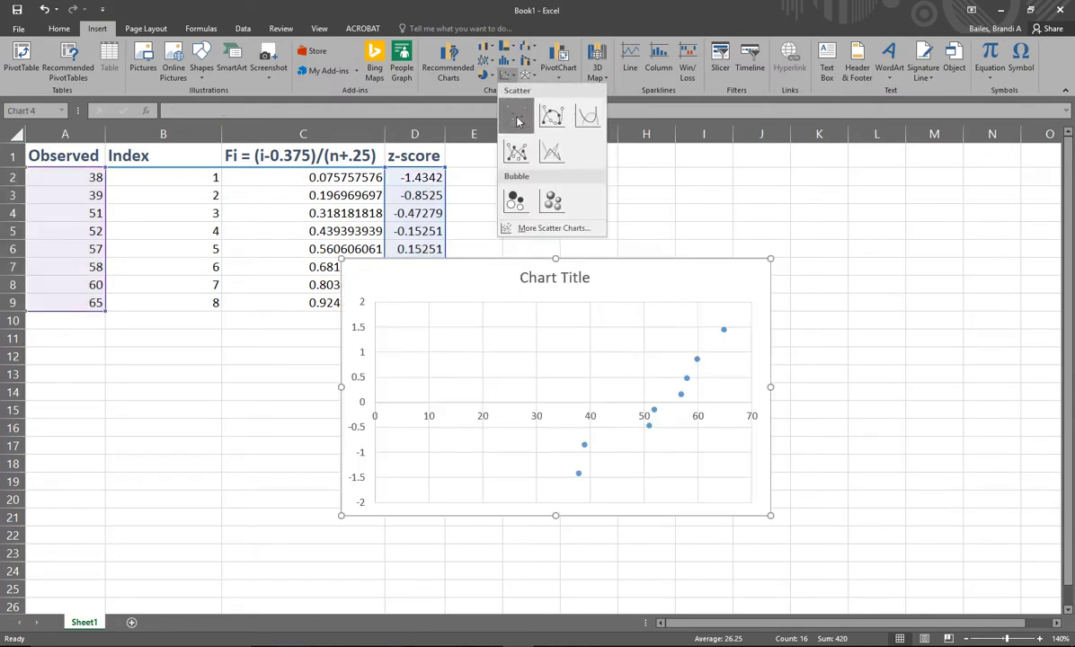
left_click(515, 115)
left_click_drag(703, 280, 849, 200)
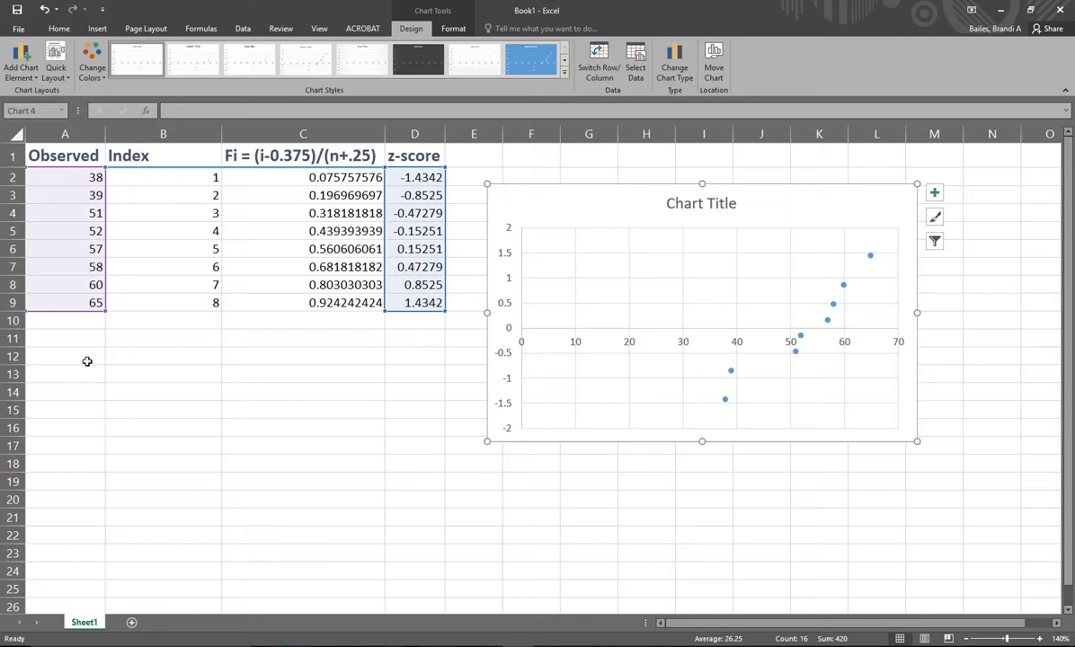
left_click(151, 361)
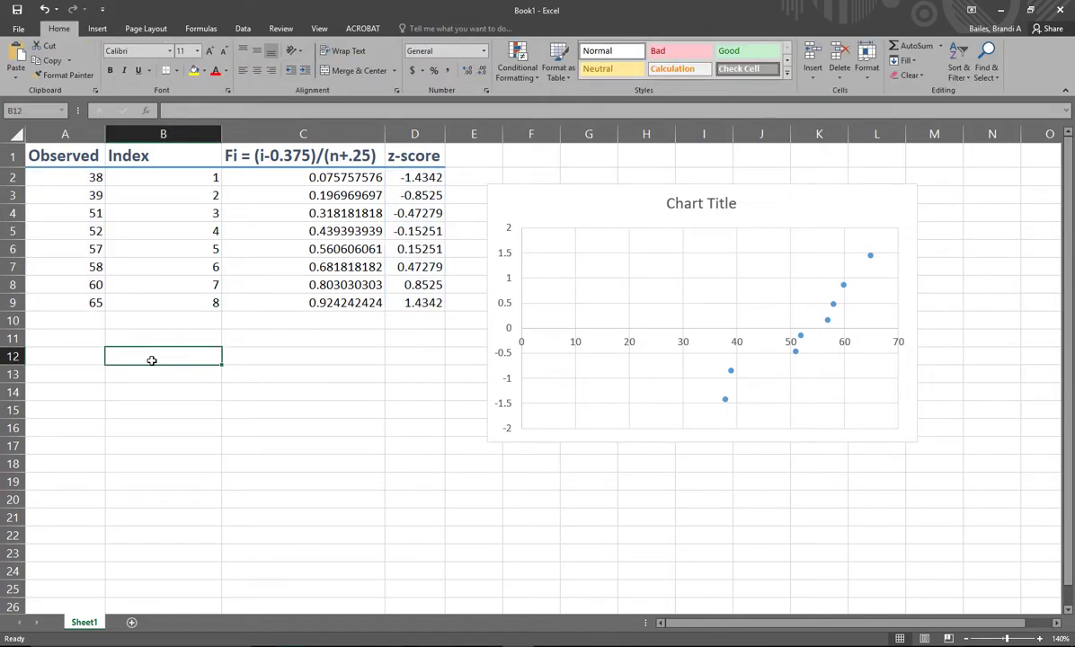
Enter =CORREL(A2:A9,D2:D9) in B12, giving 0.961148998
type("=")
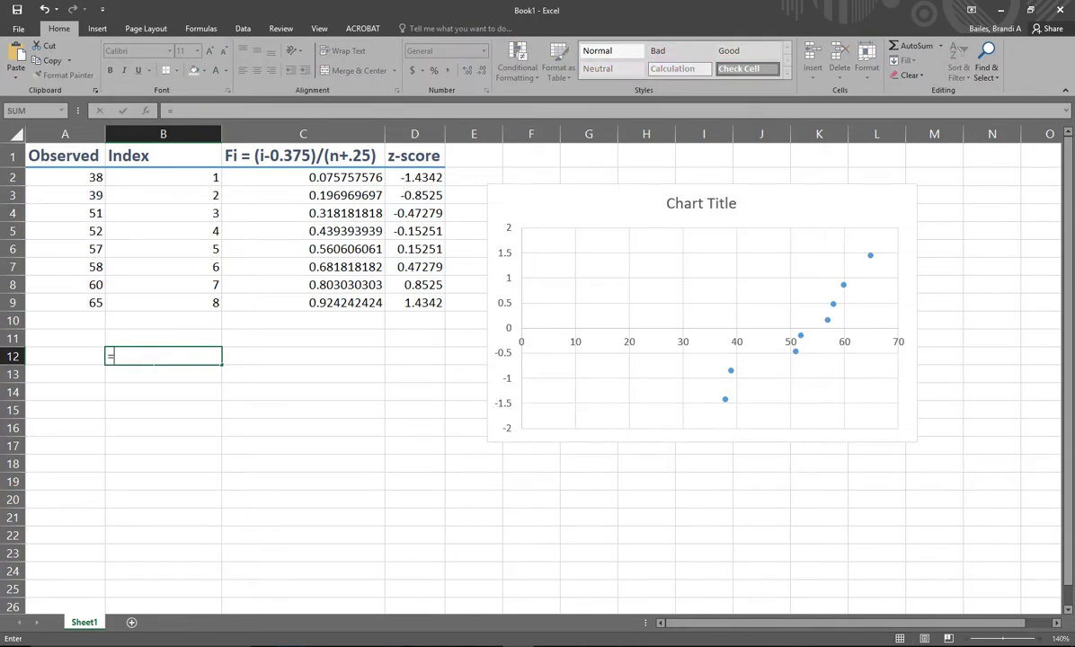
type("corr")
key("Tab")
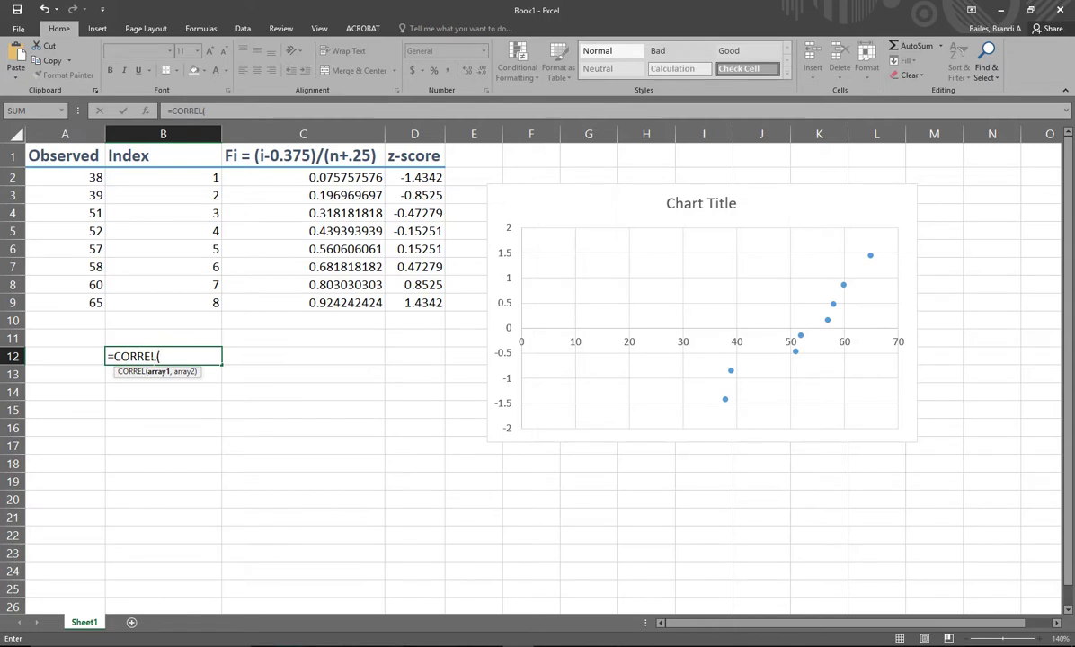
left_click_drag(70, 178, 77, 303)
type(",")
left_click_drag(427, 178, 431, 305)
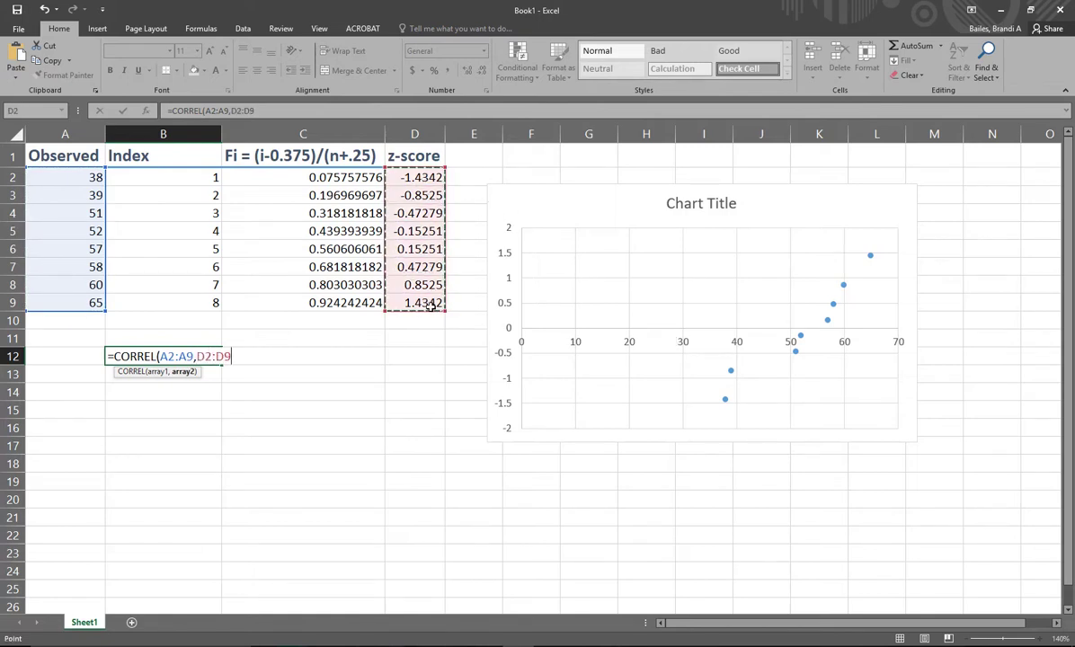
key("Return")
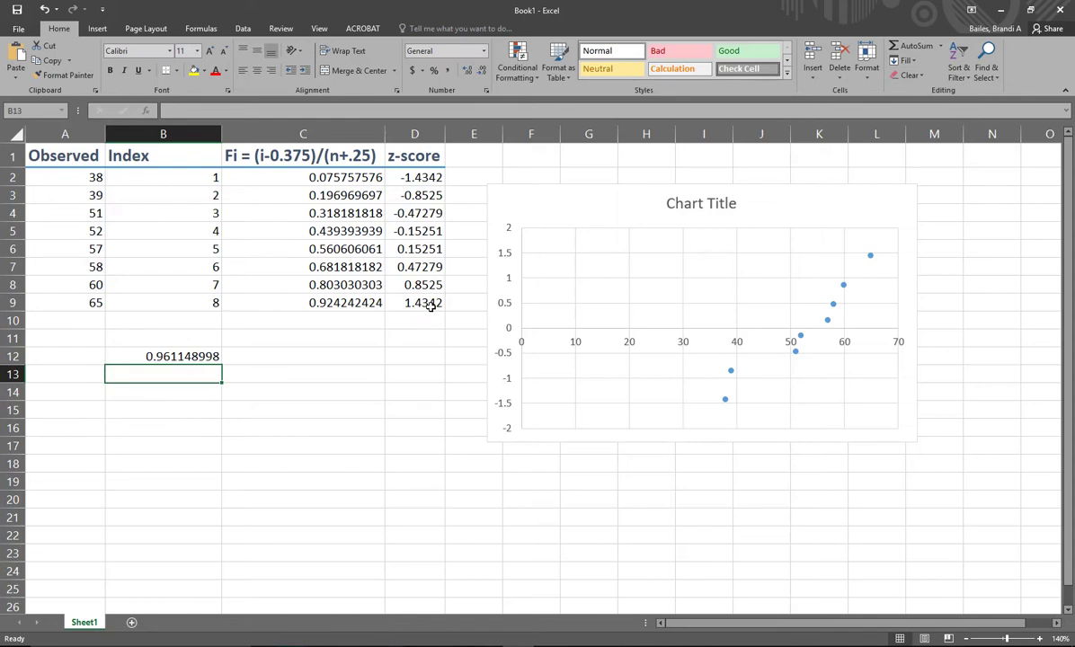
left_click(149, 356)
left_click_drag(89, 361, 177, 361)
left_click(176, 360)
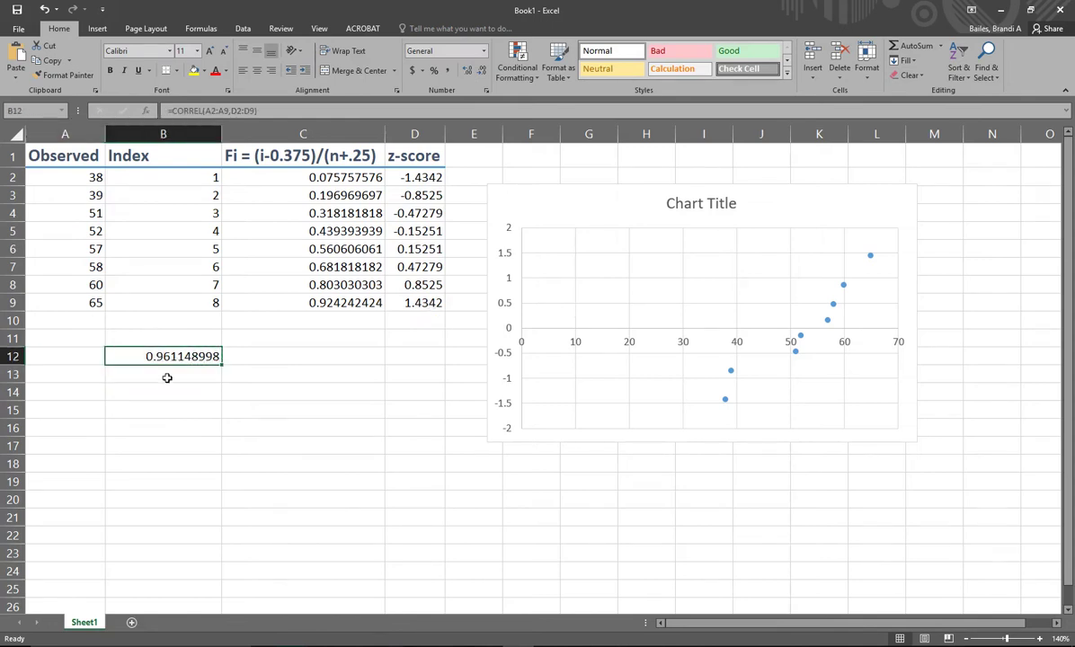
left_click(782, 266)
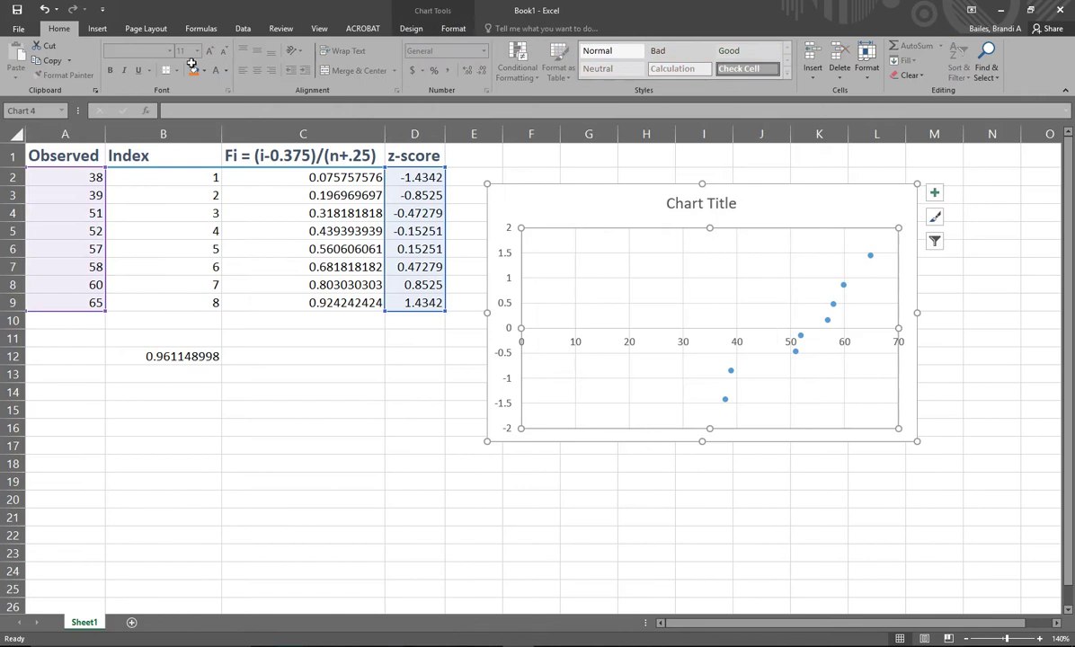